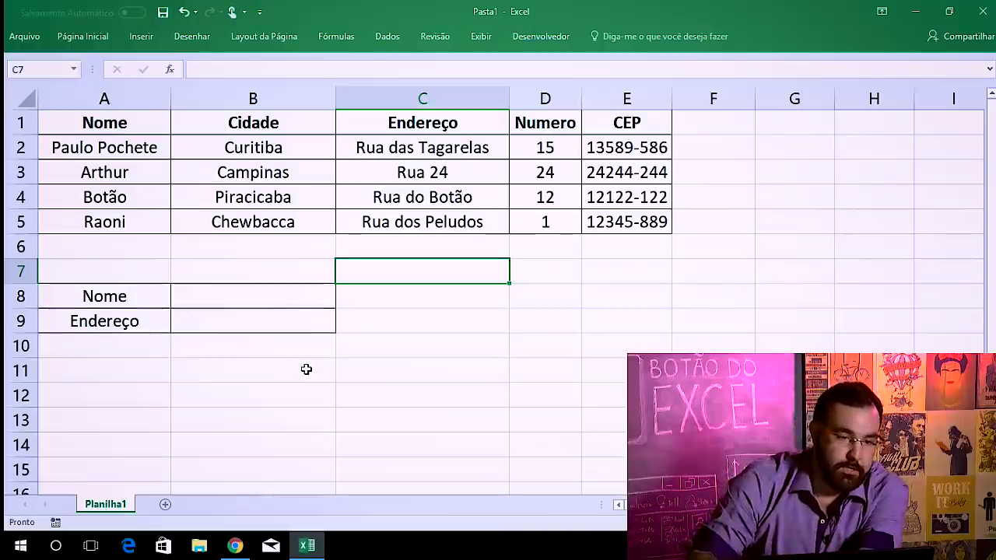
Review the data table A1:E5, stepping through the names in column A
left_click_drag(130, 127, 642, 223)
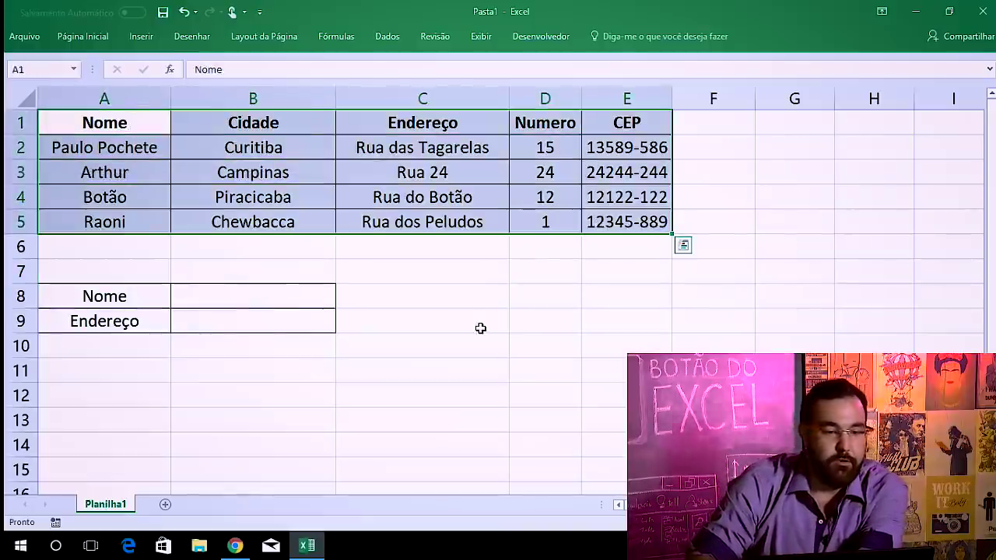
left_click(125, 150)
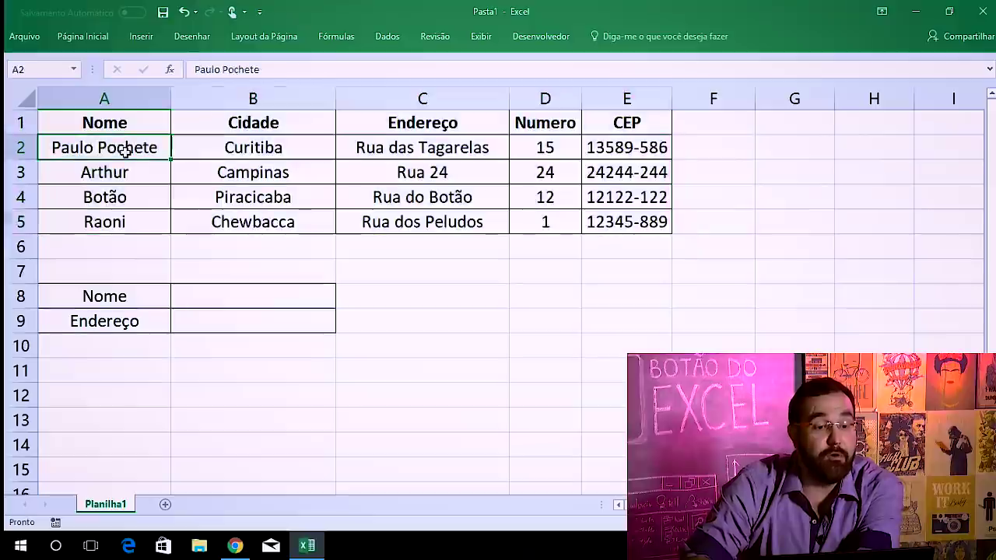
left_click(137, 176)
left_click(147, 204)
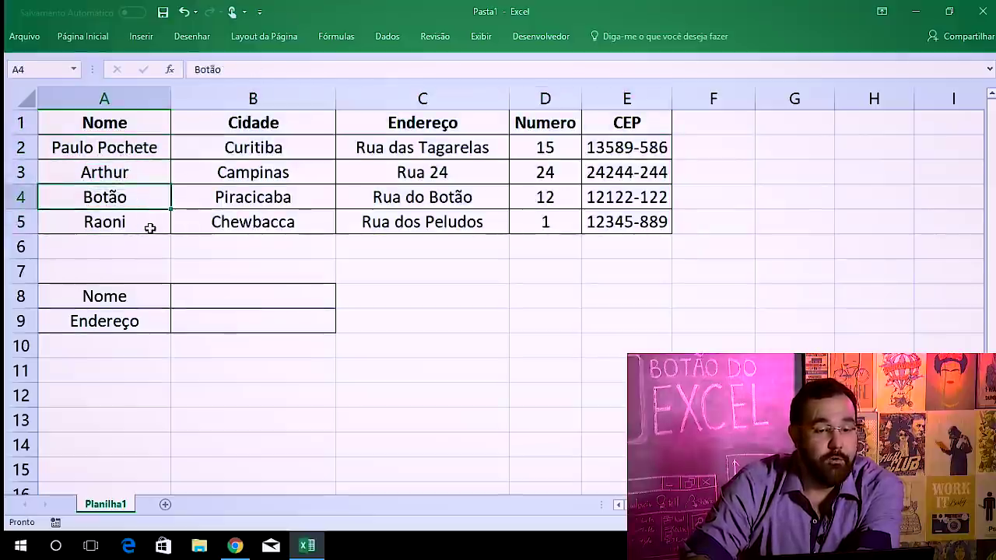
left_click(149, 225)
left_click_drag(261, 145, 614, 221)
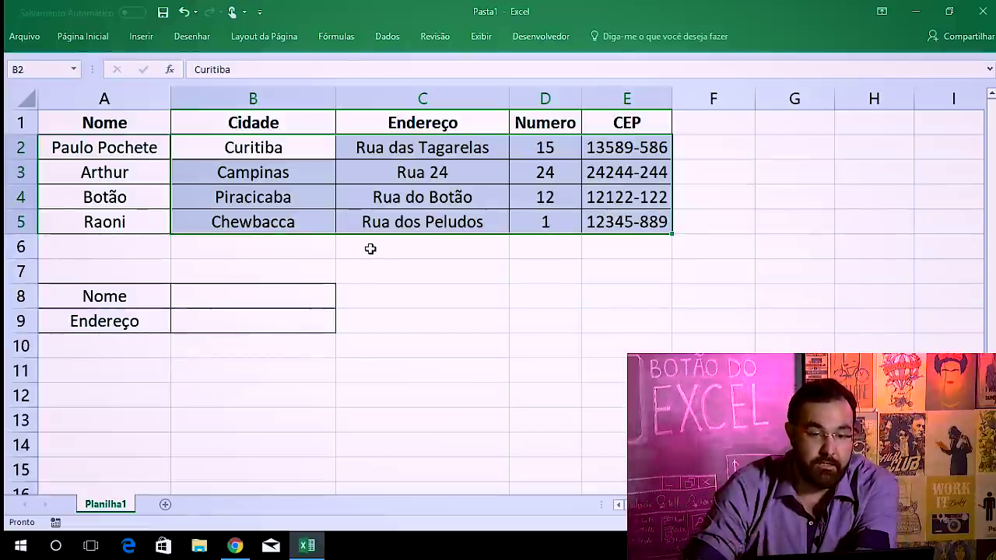
Choose the third name, Botão, as the Nome in B8, then select B9
left_click(253, 295)
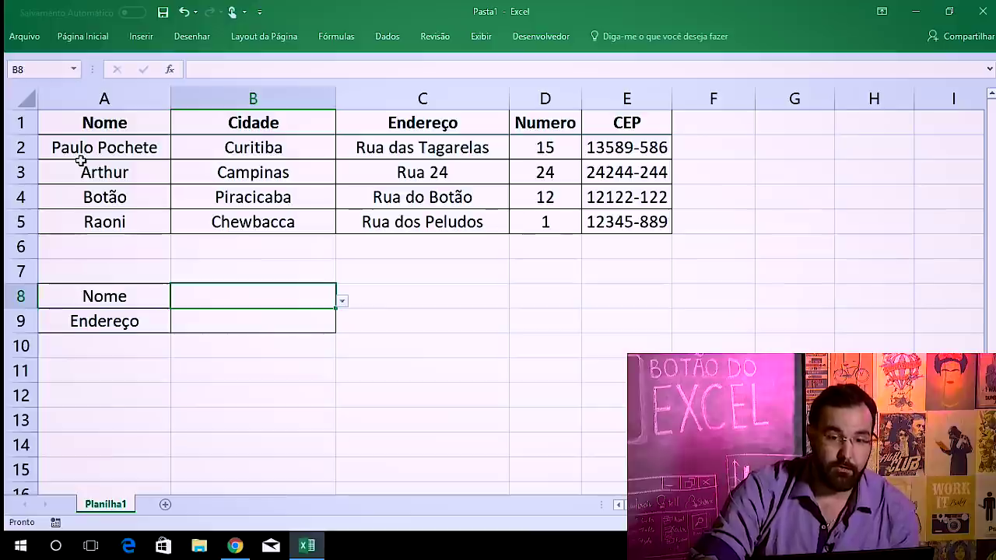
left_click(343, 301)
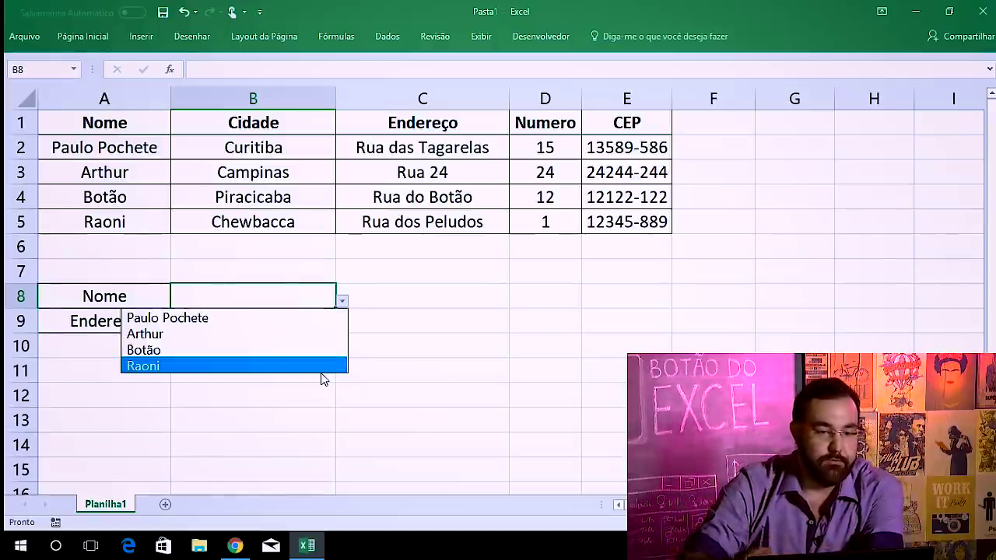
left_click(312, 291)
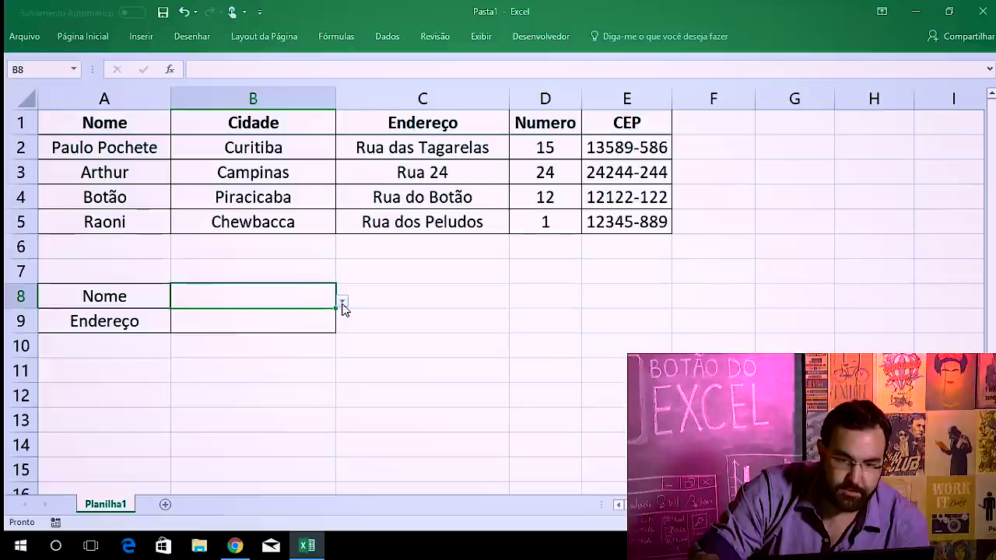
left_click(342, 301)
left_click(144, 347)
left_click(291, 314)
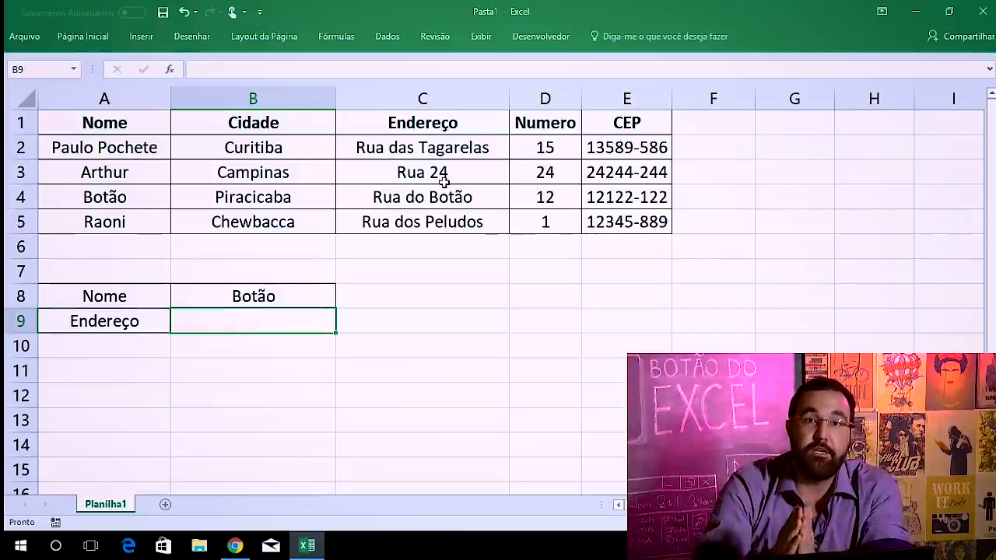
Begin B9's formula as =PROCV(B8; with B8 as the lookup value
type("=pr")
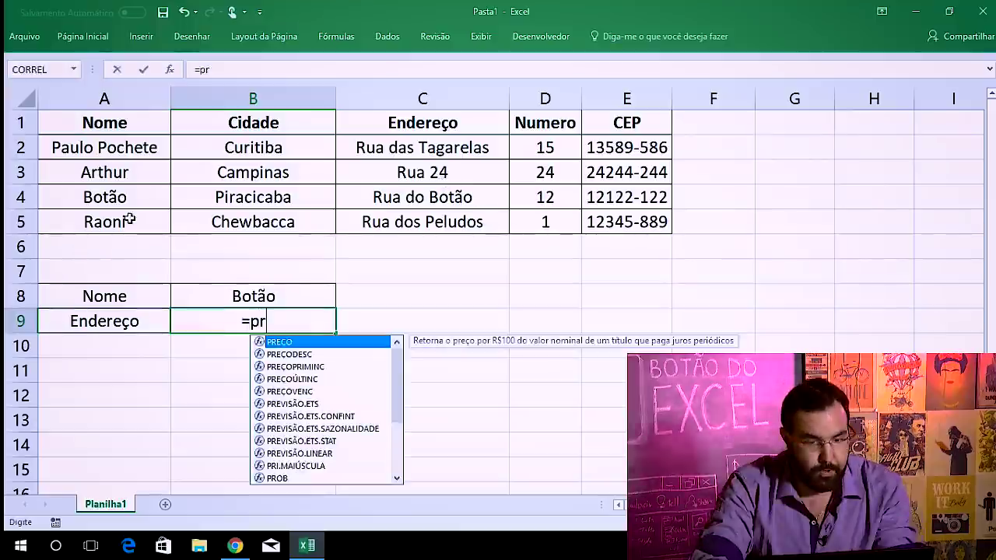
type("ocv")
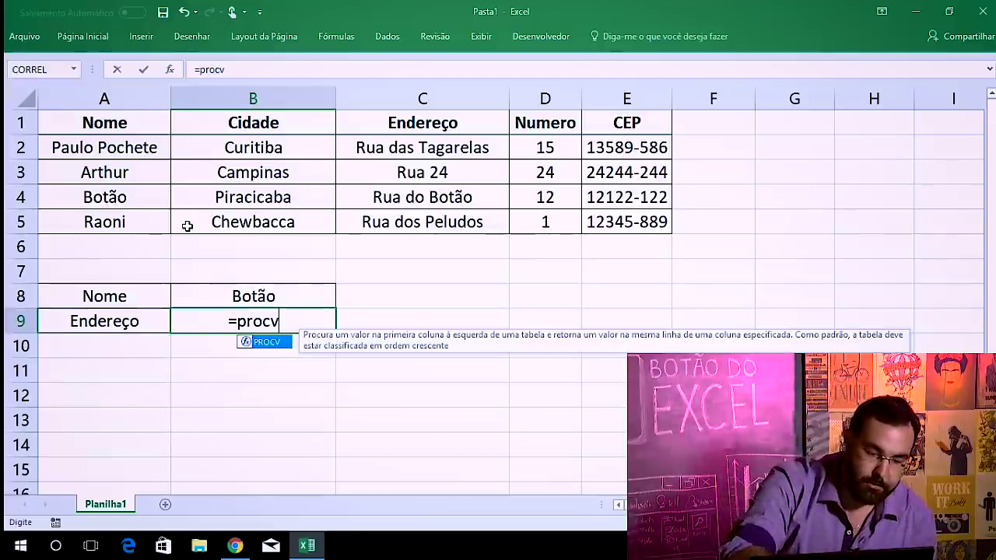
key("Tab")
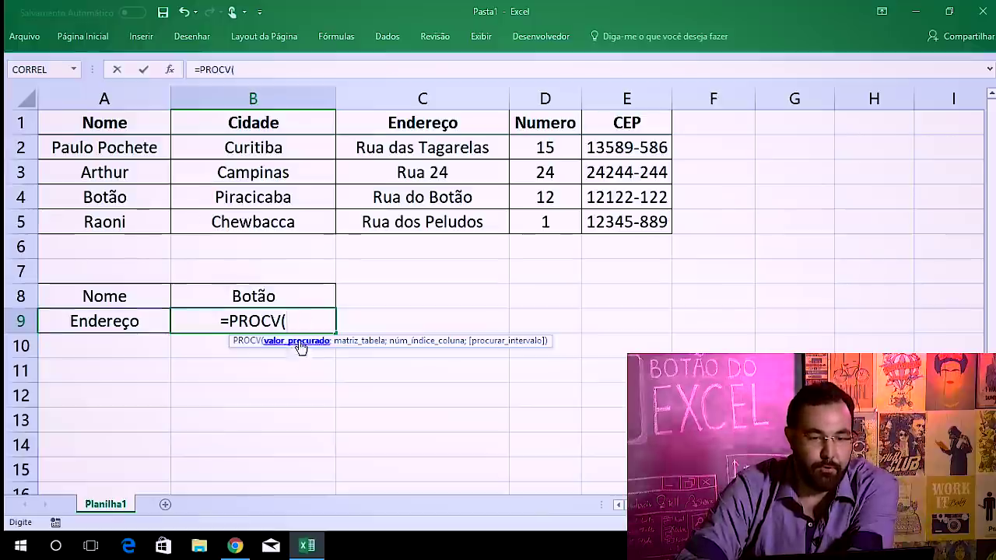
left_click(267, 291)
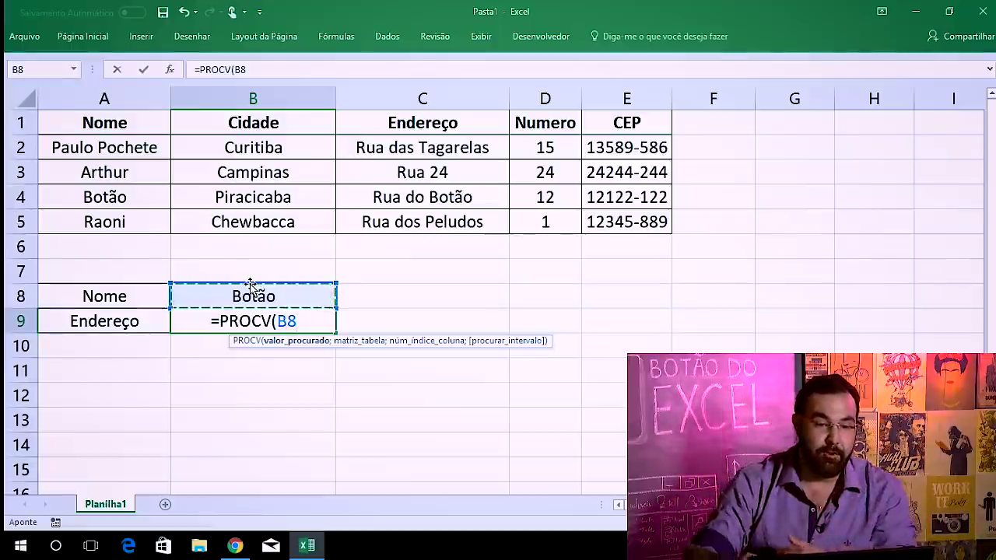
type(";")
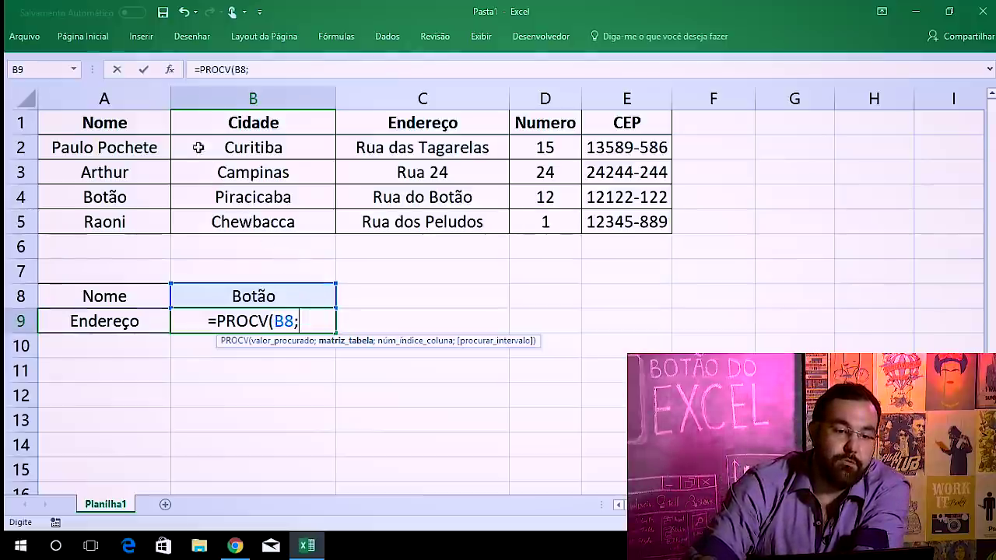
Complete B9 as =PROCV(B8;A1:E5;3;FALSO), returning Rua do Botão
left_click_drag(142, 120, 236, 147)
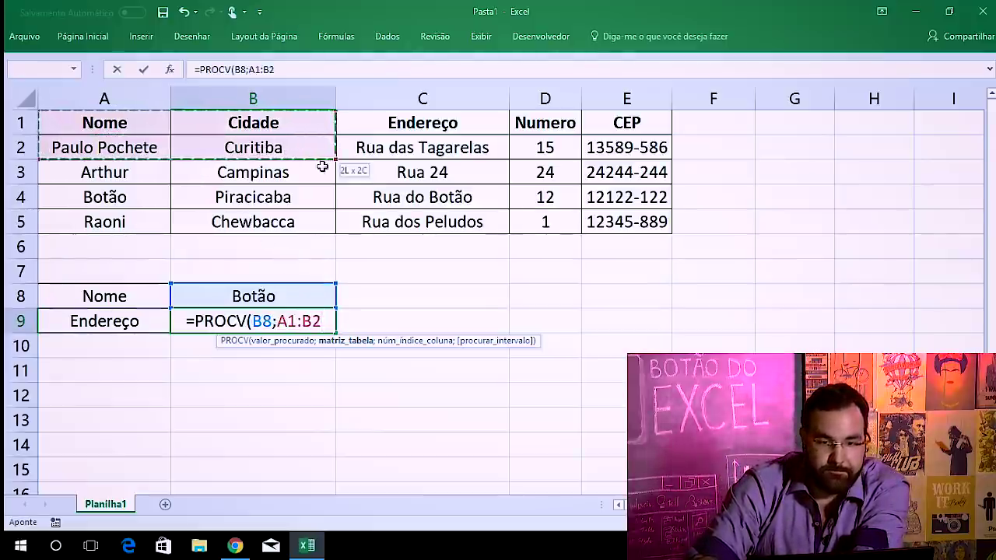
left_click_drag(315, 153, 382, 169)
left_click(382, 170)
left_click_drag(138, 126, 613, 222)
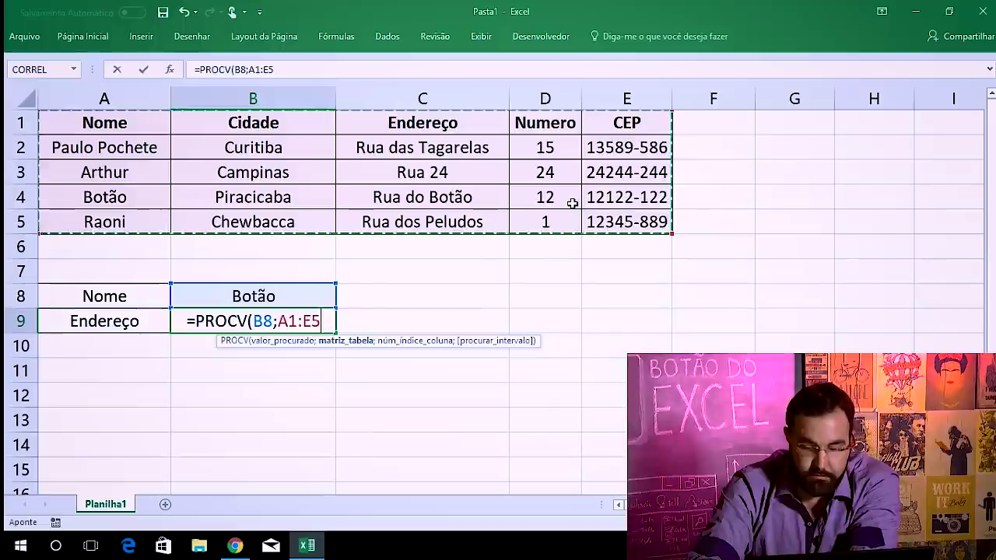
type(";")
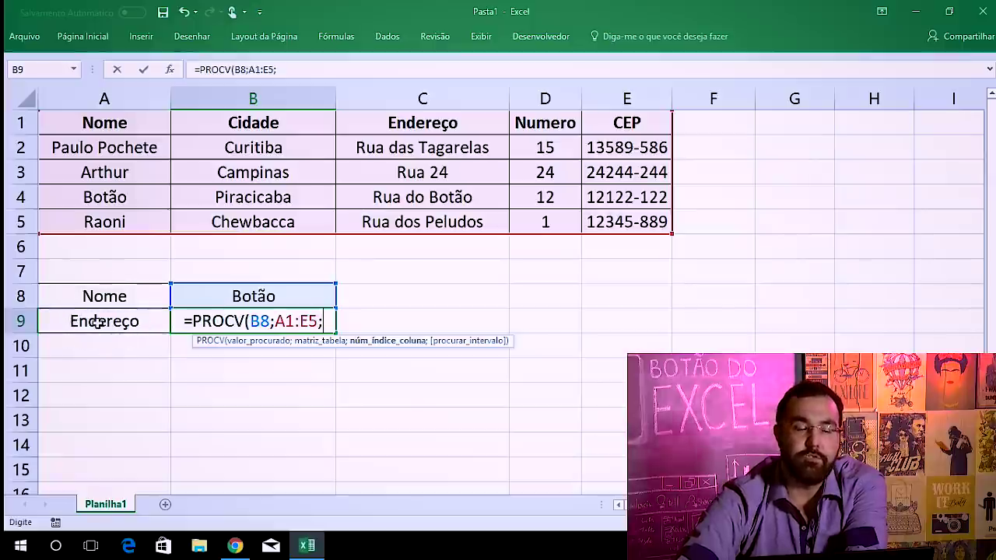
type("3")
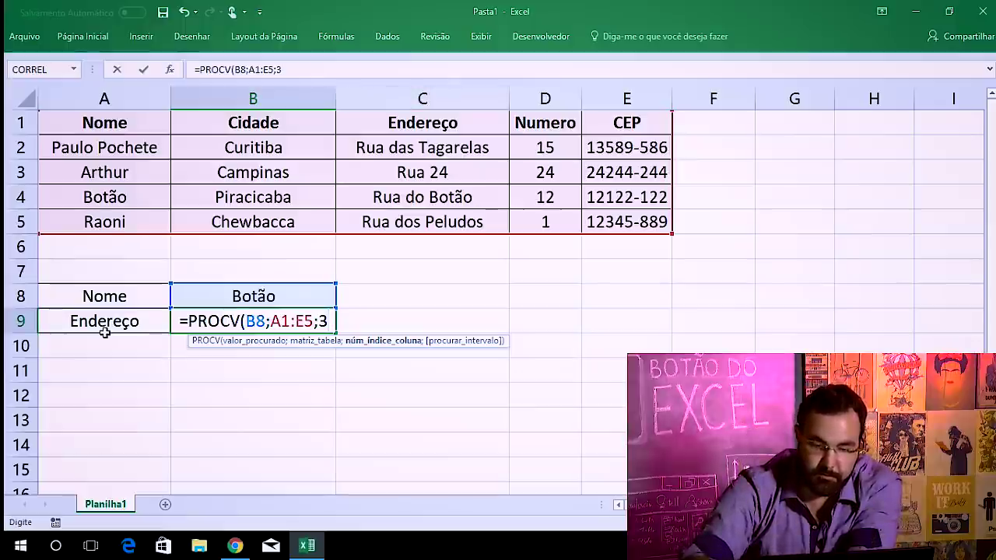
type(";")
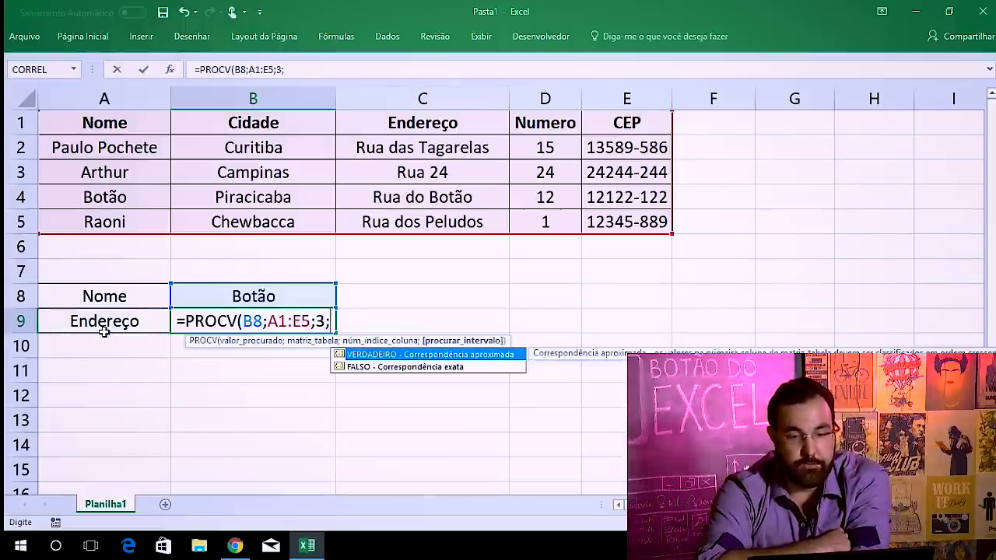
key("Down")
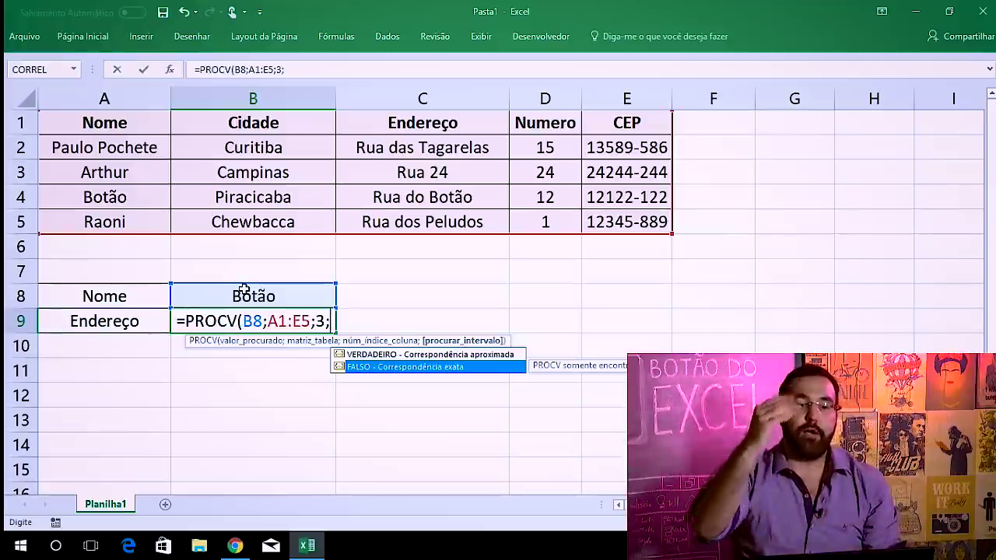
key("Tab")
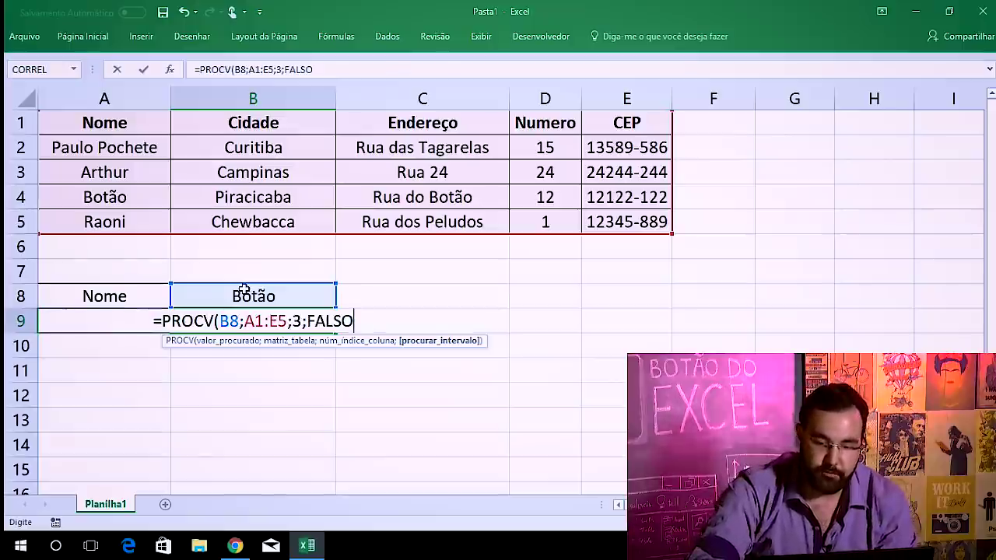
type(")")
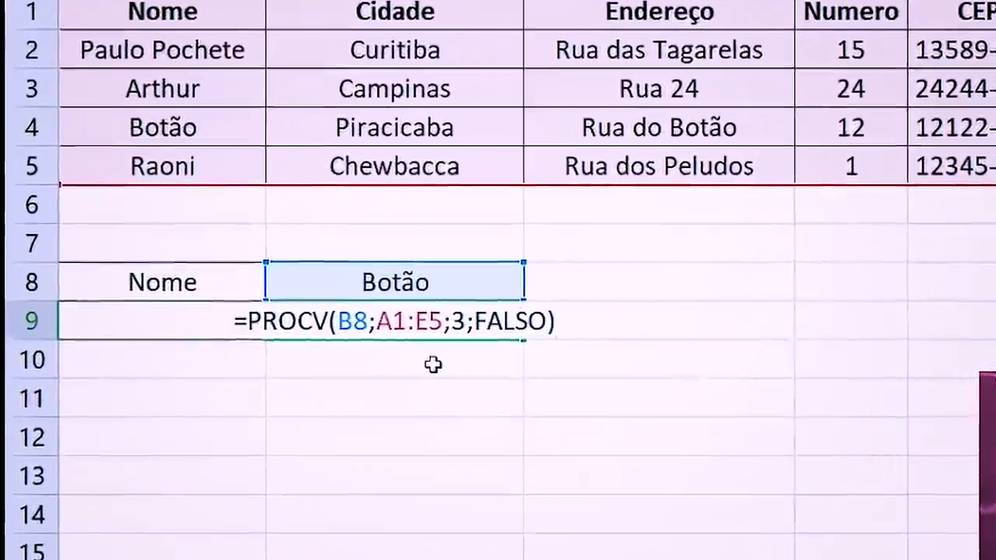
key("Return")
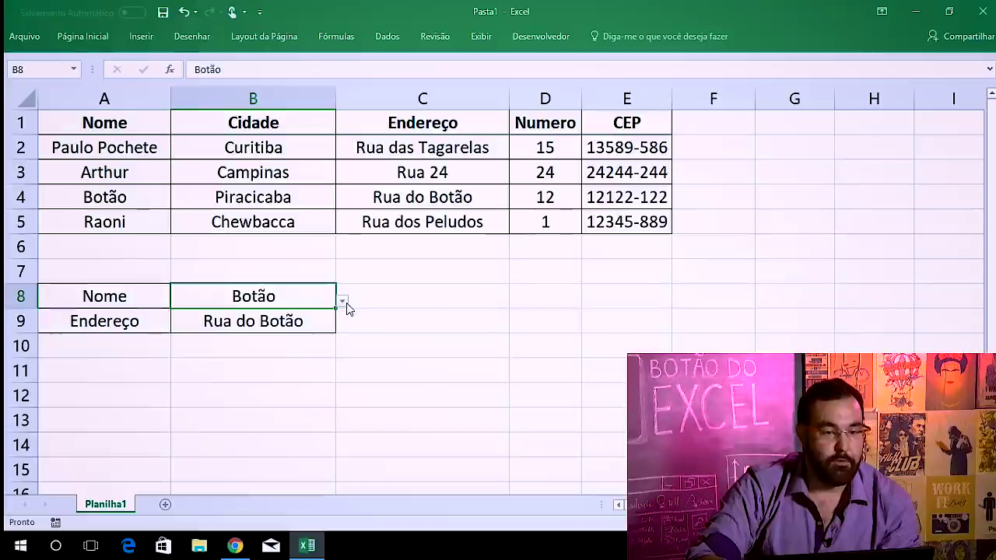
Test the lookup with the fourth and first names in B8, then reopen B9's formula for editing
left_click(342, 301)
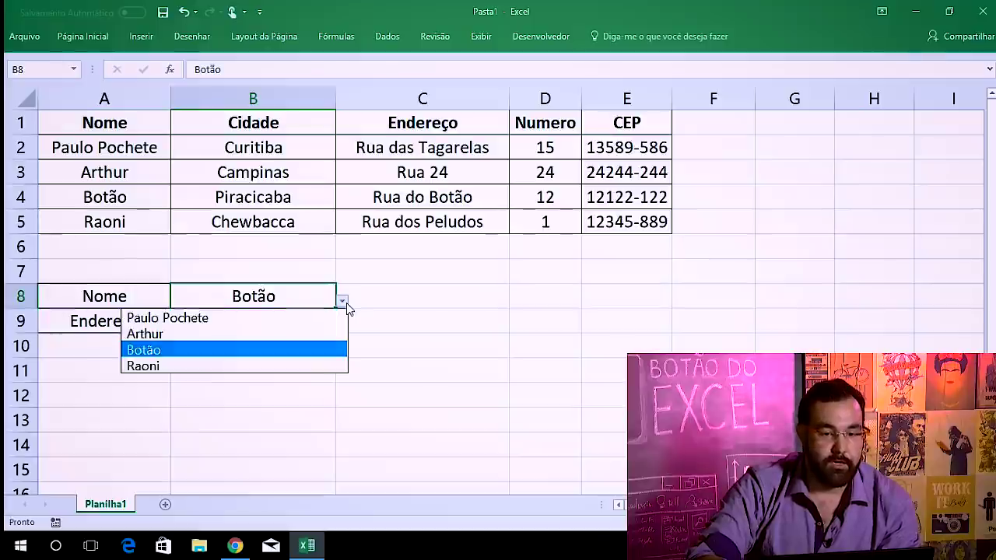
left_click(313, 365)
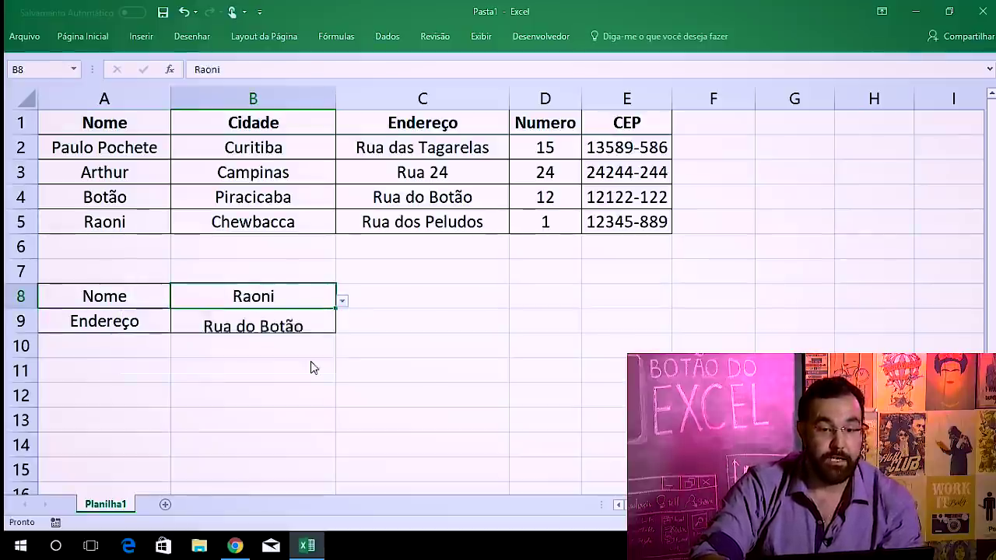
left_click(342, 300)
left_click(311, 319)
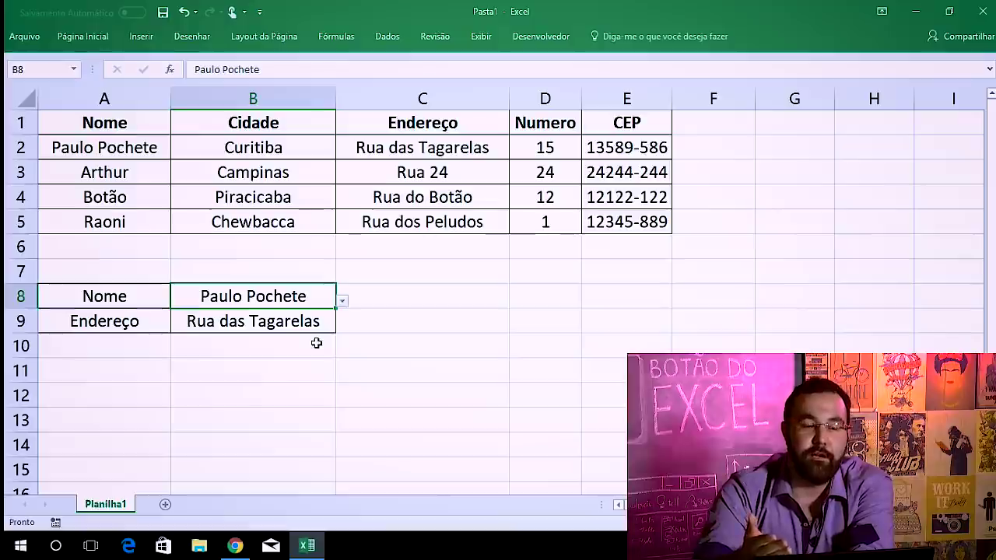
key("Down")
key("F2")
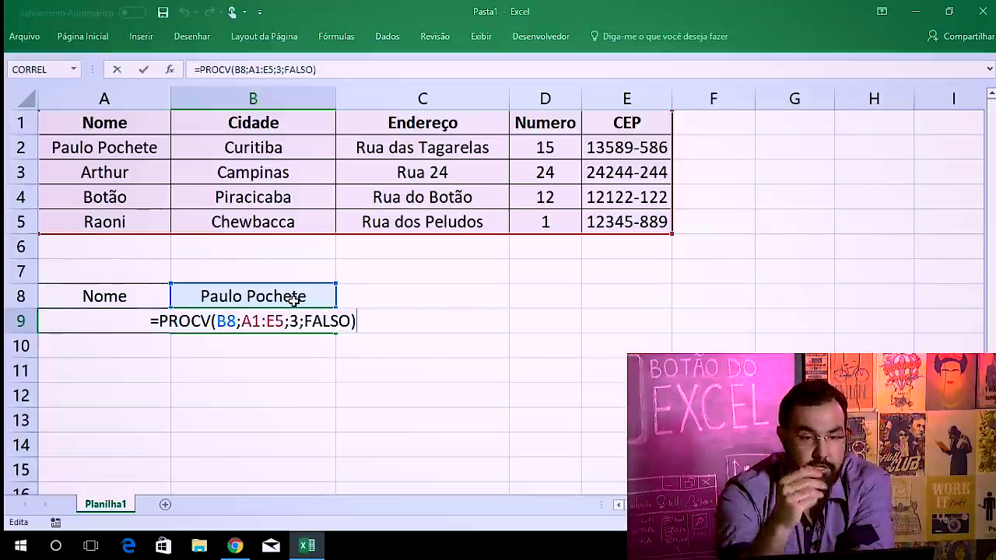
Commit B9's formula, then insert a test column before Endereço headed Complemento and inspect B9
key("Return")
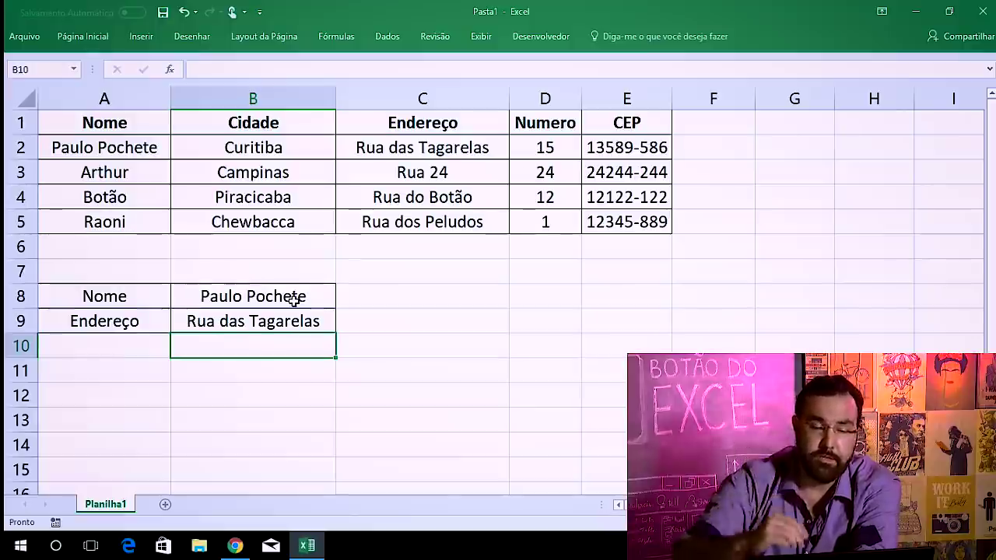
left_click(422, 98)
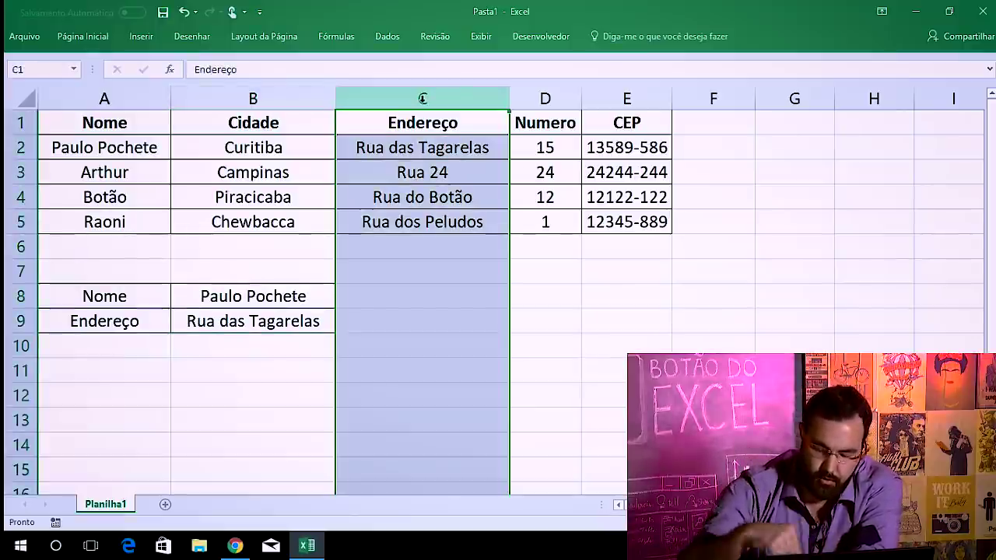
right_click(422, 98)
left_click(459, 203)
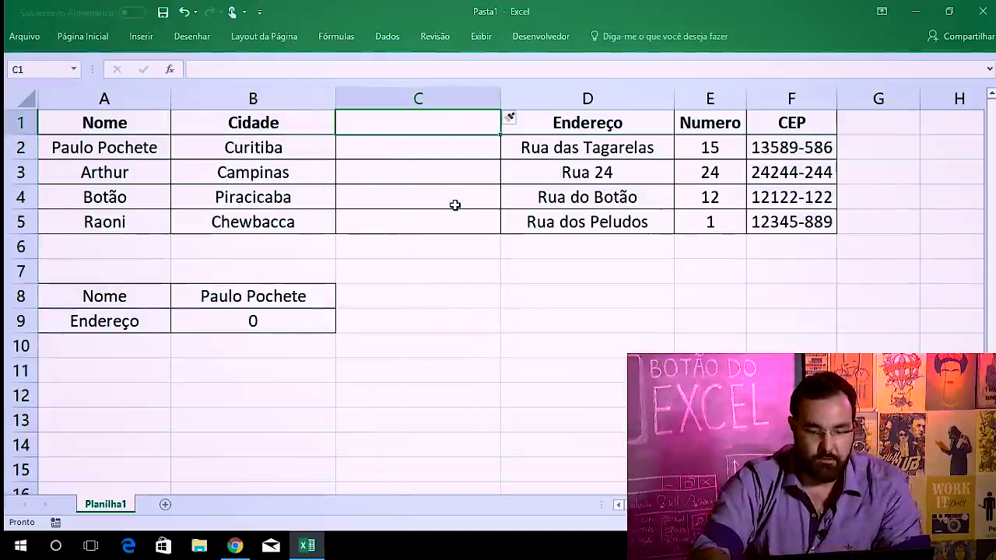
type("Complemento")
key("Return")
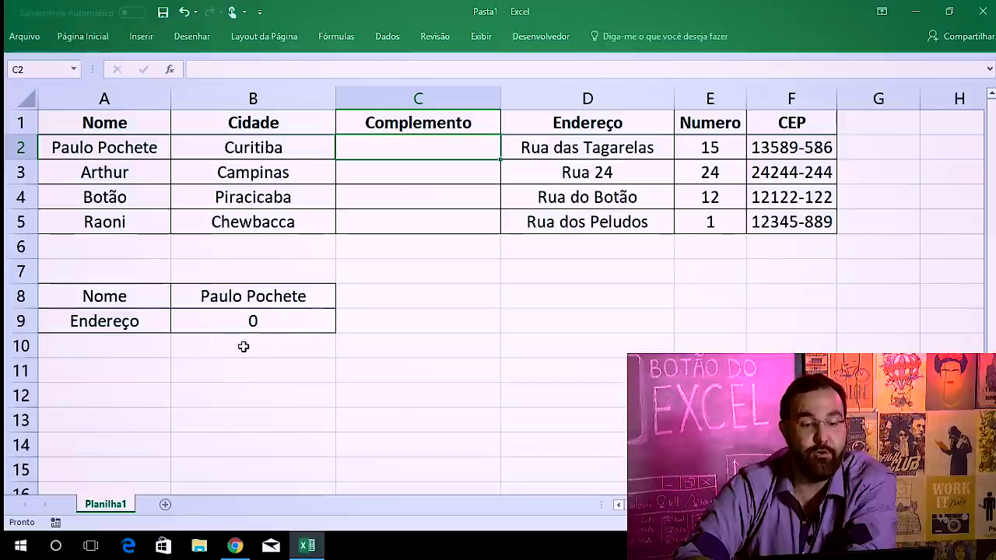
double_click(234, 321)
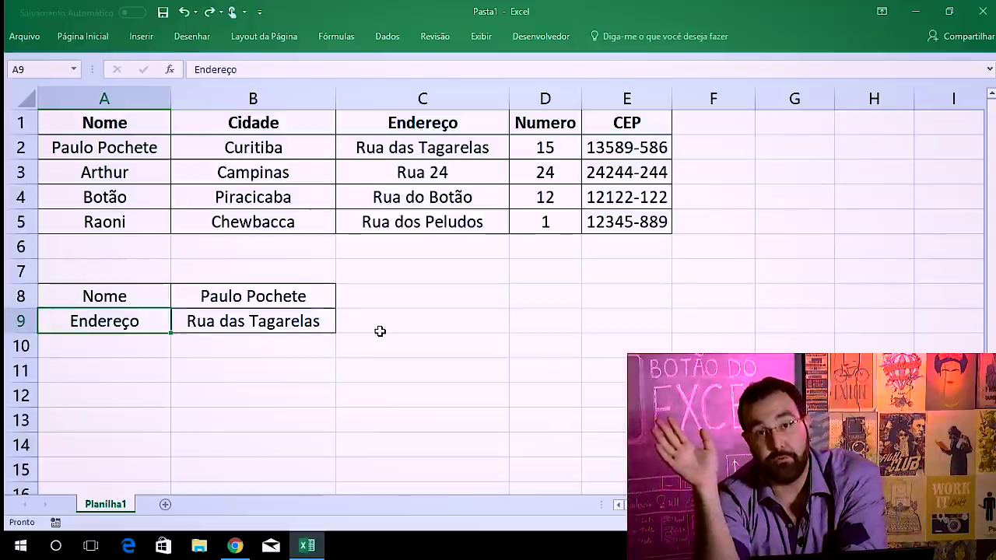
Enter =CORRESP(A9;A1:E1;0) in B10, giving Endereço's header position 3
key("Right")
key("Down")
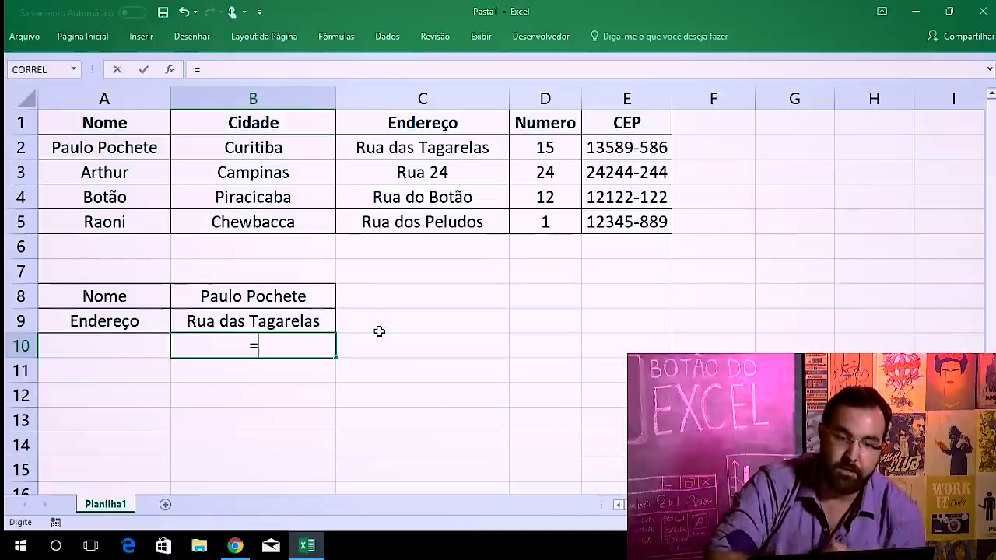
type("corres")
key("Tab")
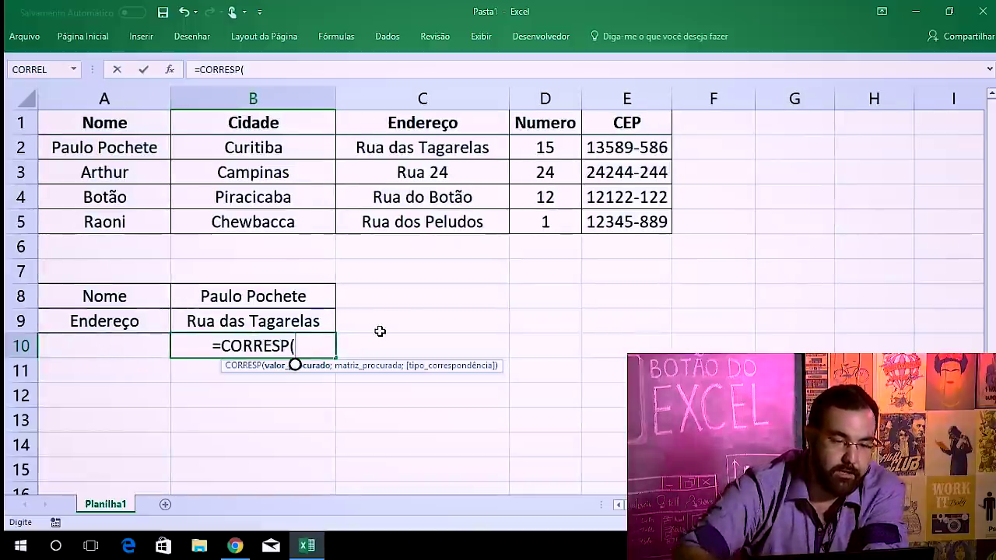
left_click(130, 314)
type(";")
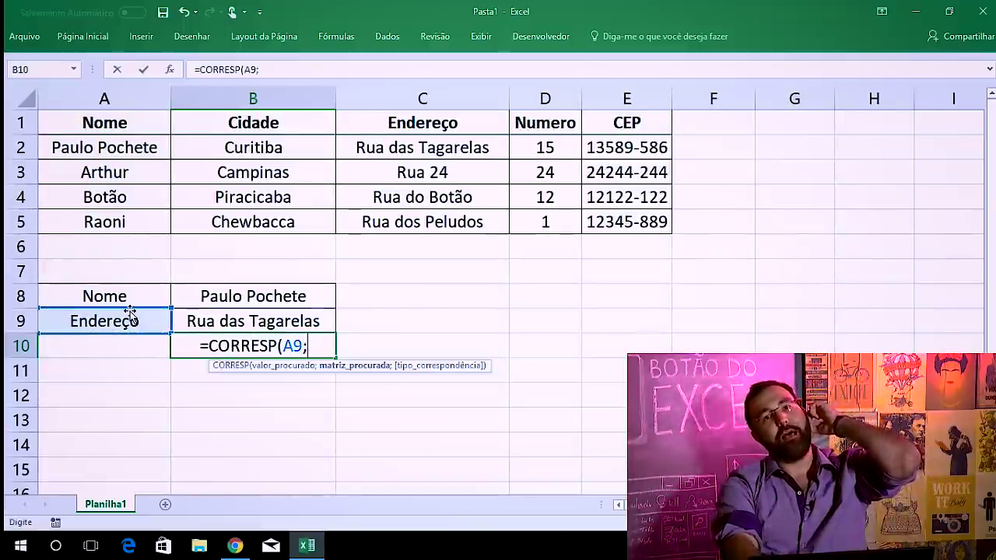
left_click_drag(105, 222, 627, 221)
left_click_drag(627, 123, 140, 117)
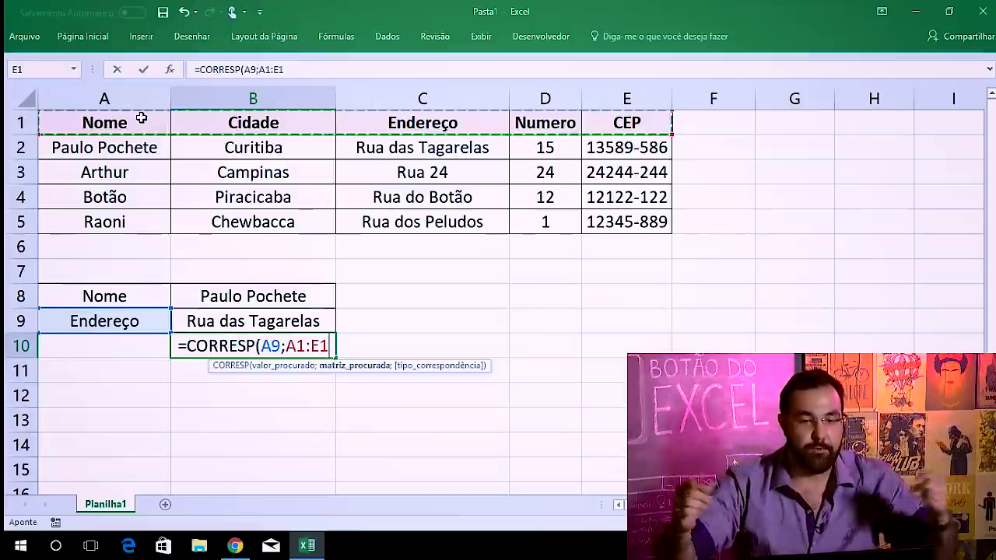
type(";")
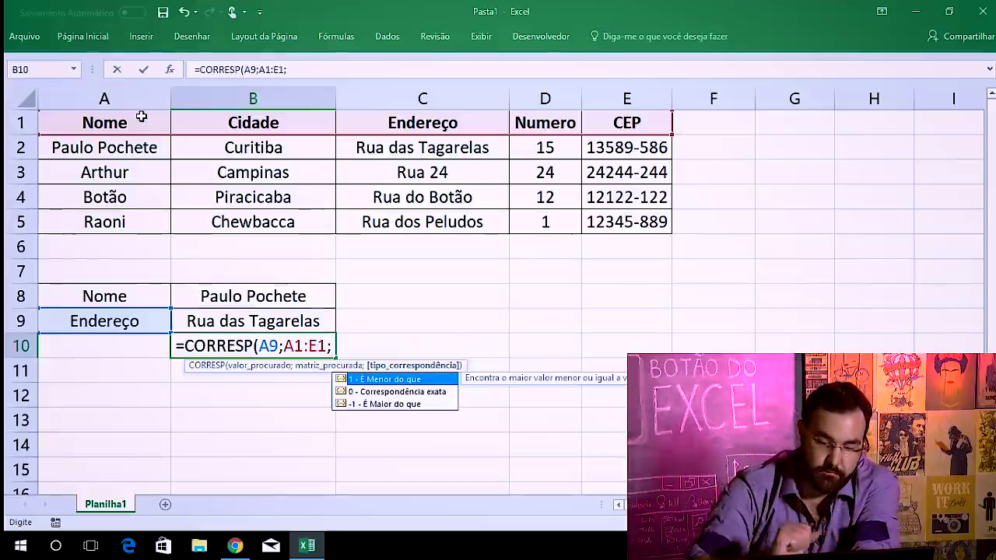
type("0")
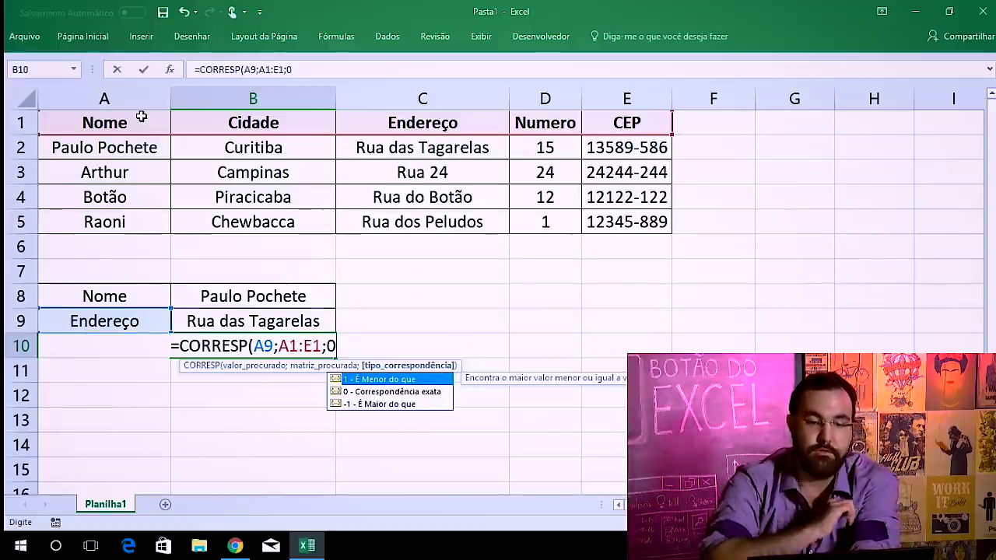
type(")")
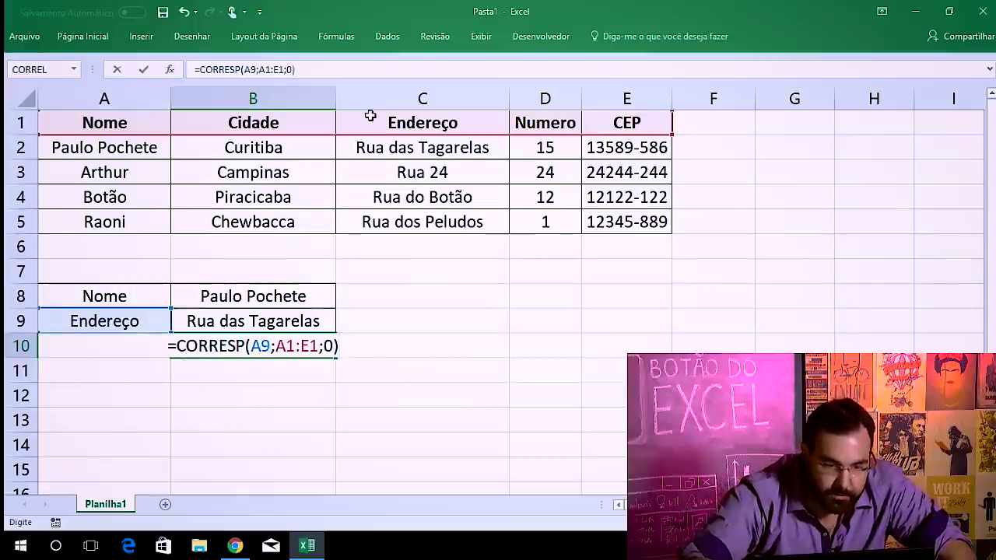
key("Return")
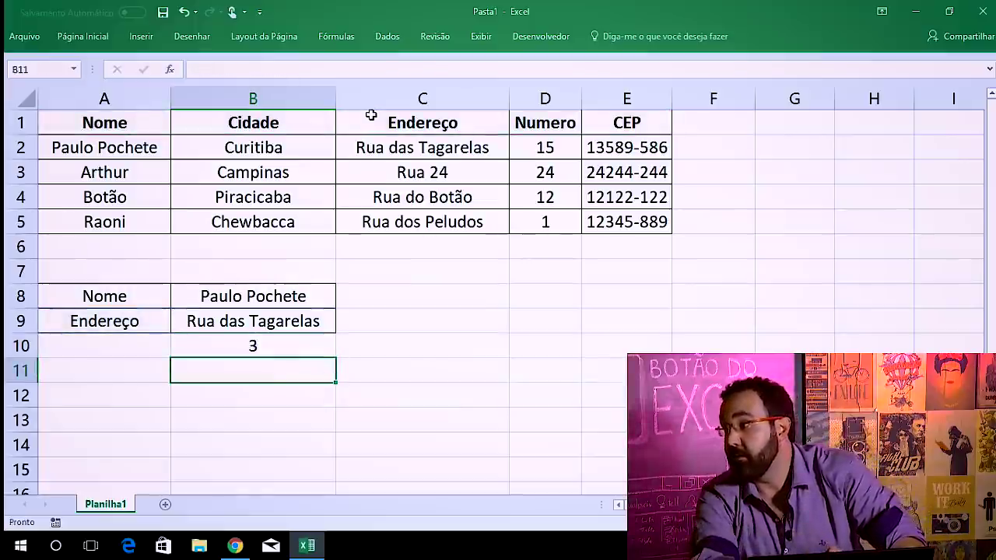
Try Numero as the A9 label, then undo back to Endereço
left_click(152, 335)
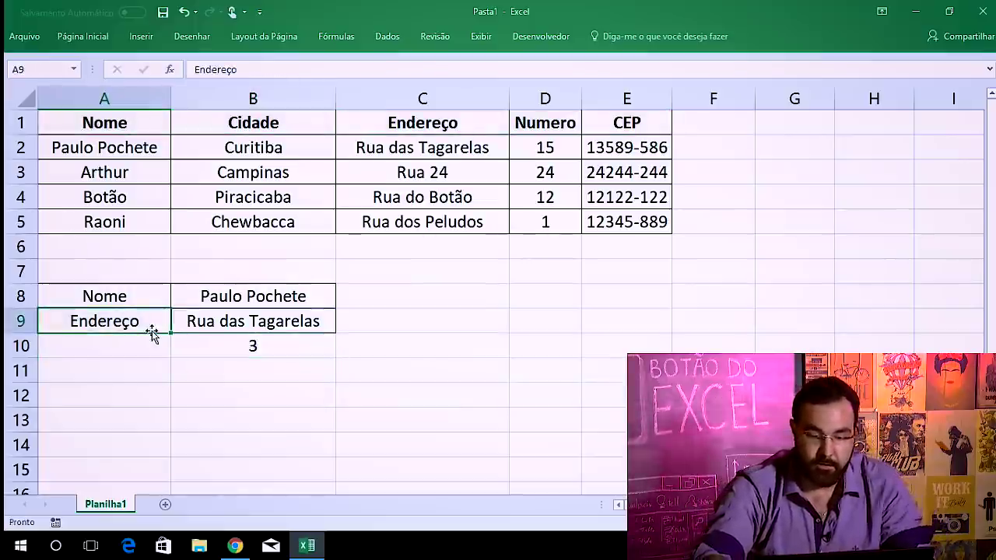
type("Numero")
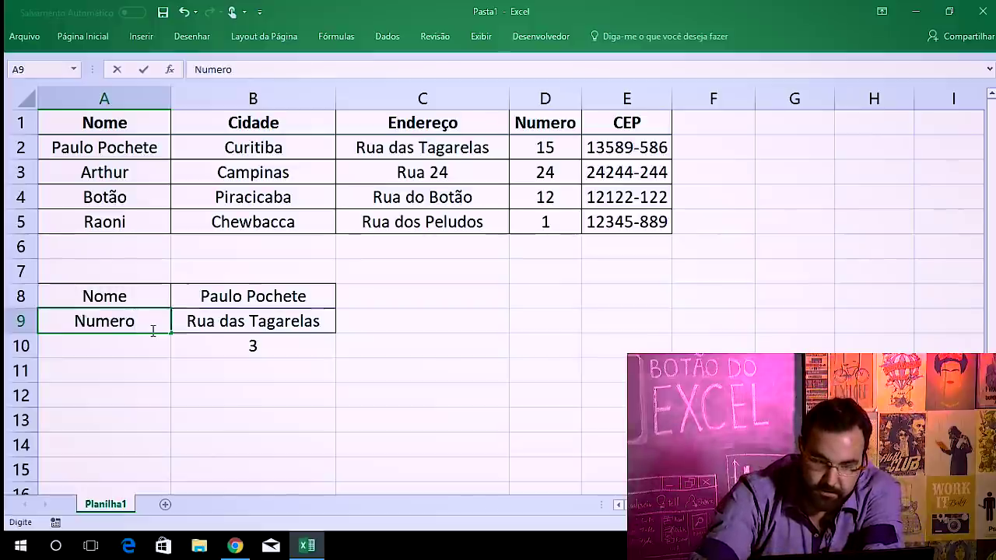
key("Return")
key("ctrl+z")
Replace the fixed 3 in B9's PROCV with B10 as the column index
key("Right")
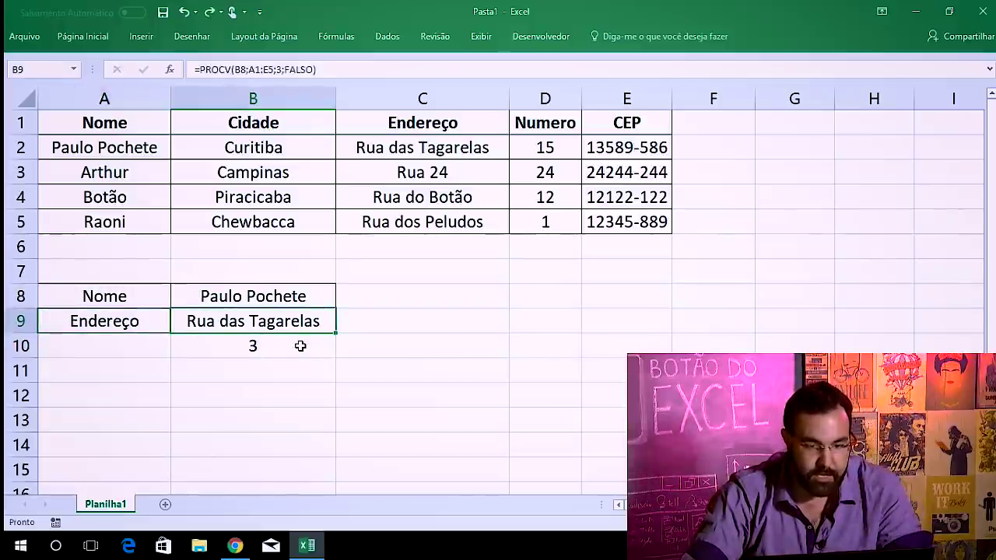
key("F2")
key("BackSpace")
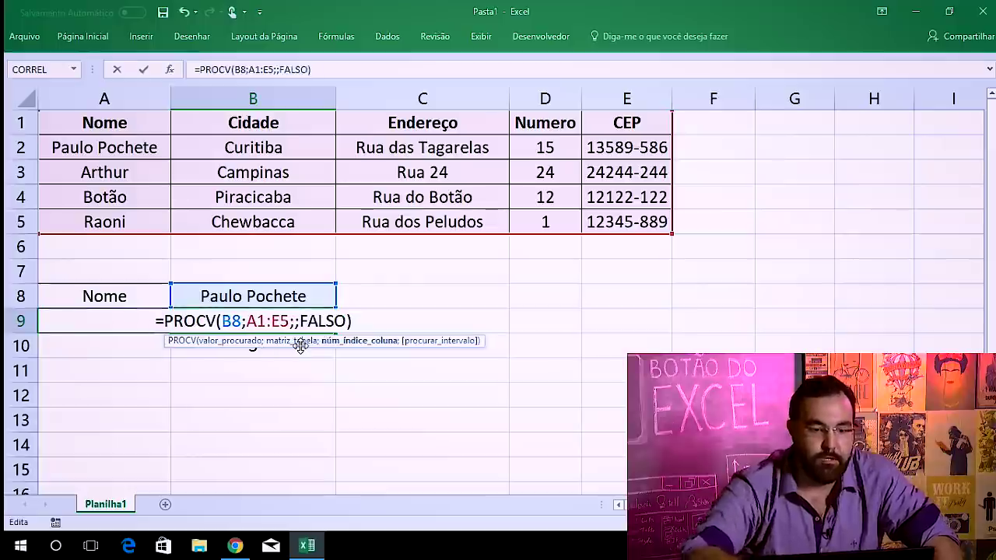
left_click(209, 373)
key("Up")
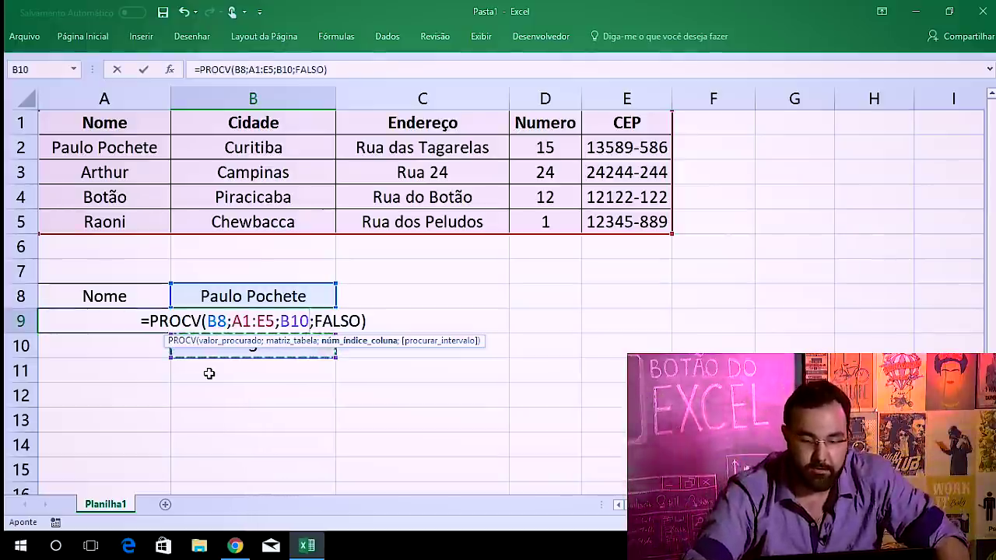
key("Return")
Choose Arthur as the Nome to look up in B8
left_click(319, 298)
left_click(342, 300)
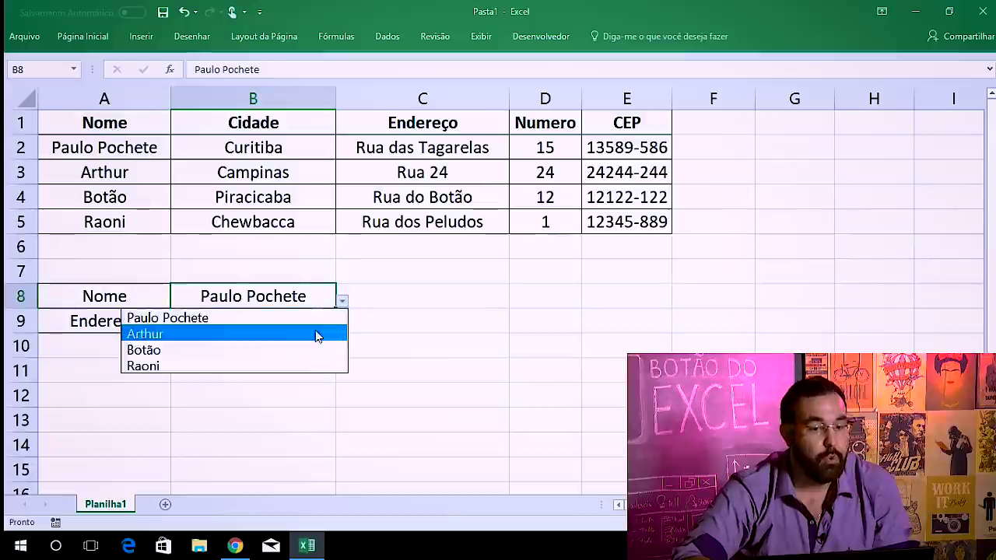
left_click(318, 334)
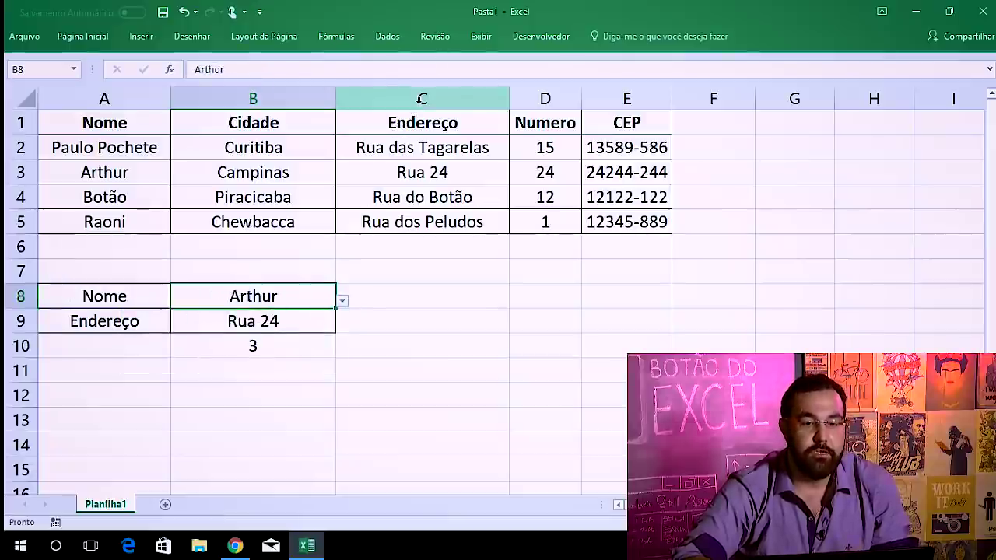
Insert a blank column before Endereço and check the CORRESP result in B10
left_click(421, 99)
right_click(421, 99)
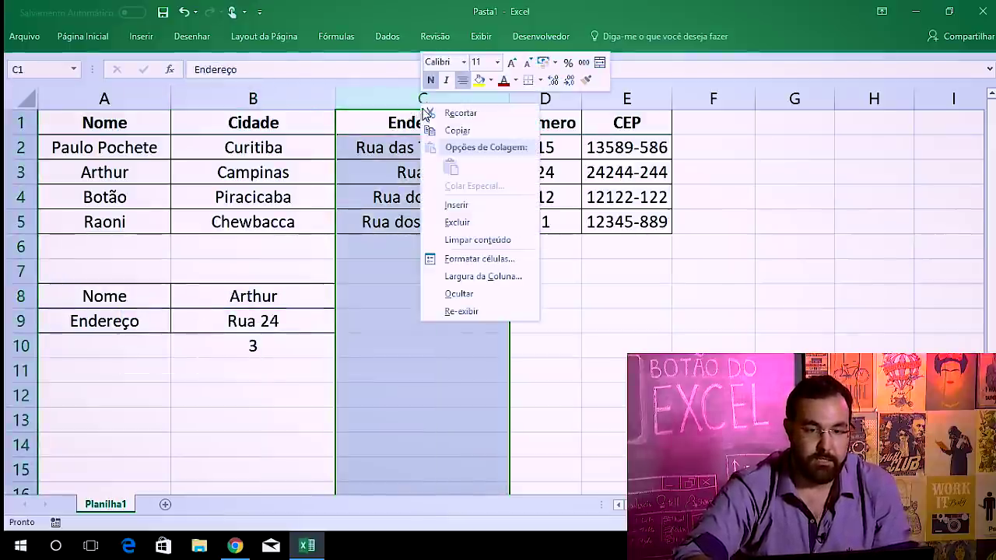
left_click(456, 206)
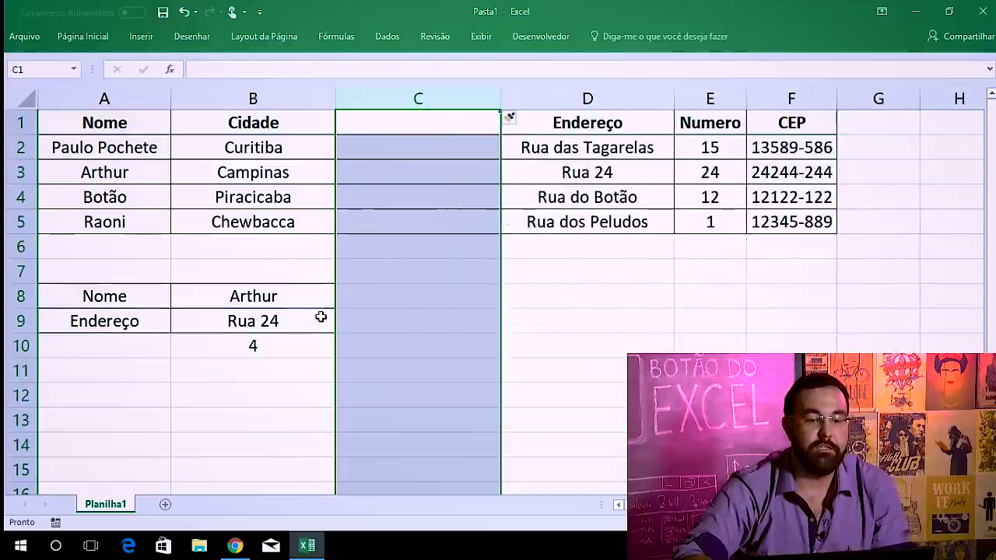
left_click(288, 340)
Relabel A9 as Cidade so B9 returns Campinas
left_click(100, 325)
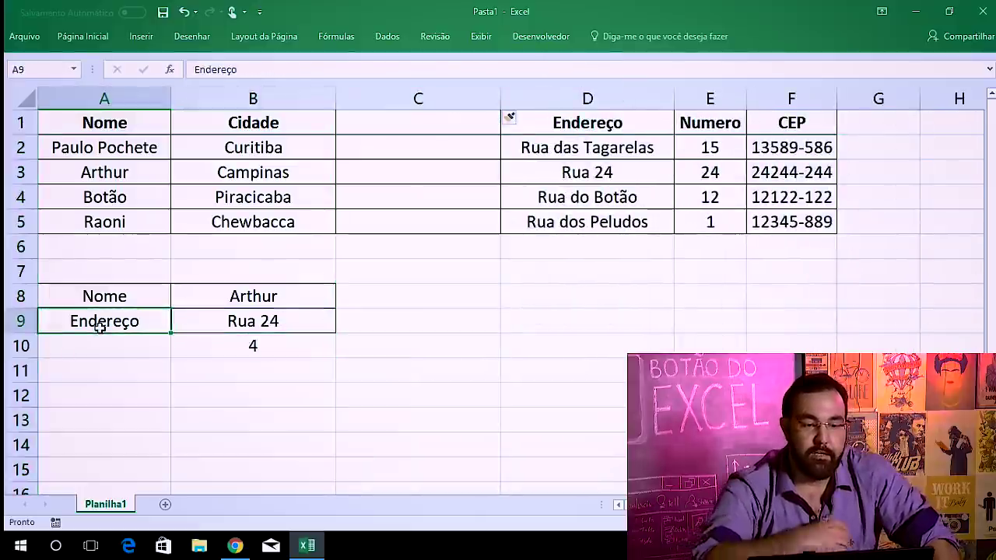
type("Cidade")
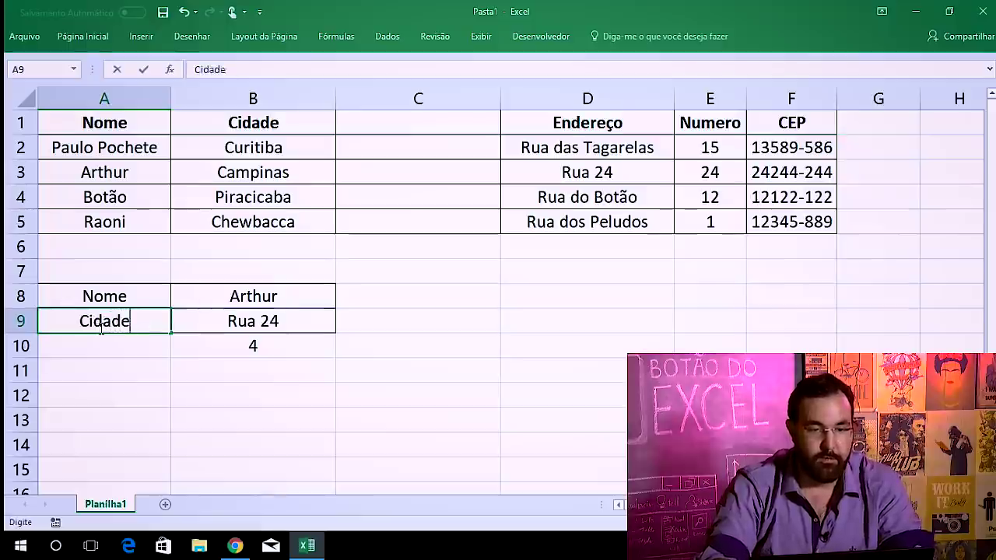
key("Return")
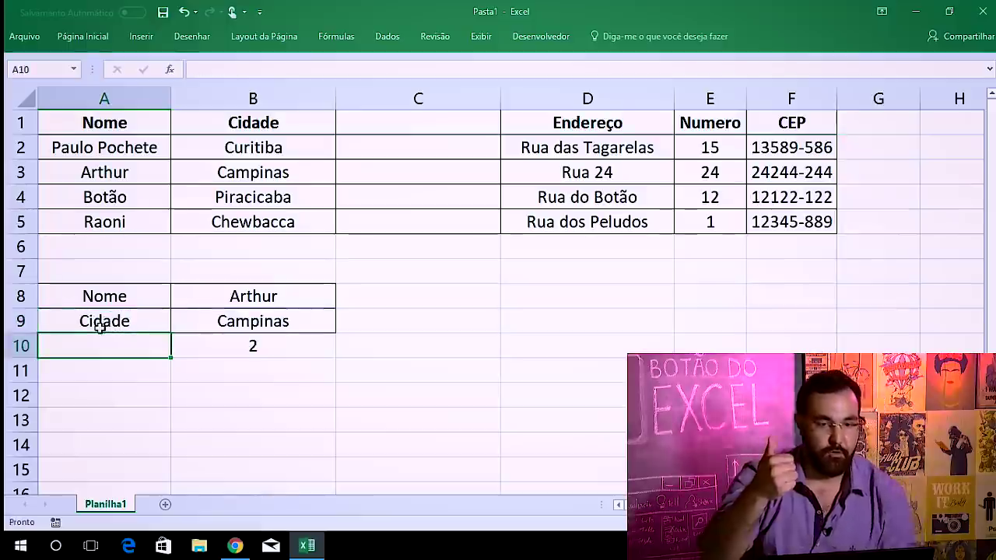